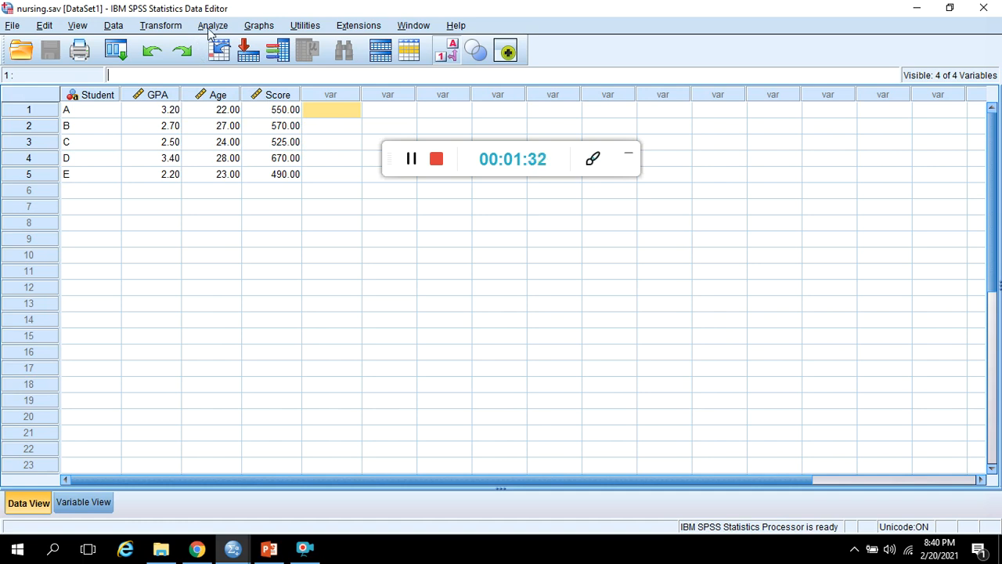
Open Linear Regression and clear Score from the dependent variable and GPA and Age from the independent variables
click(210, 28)
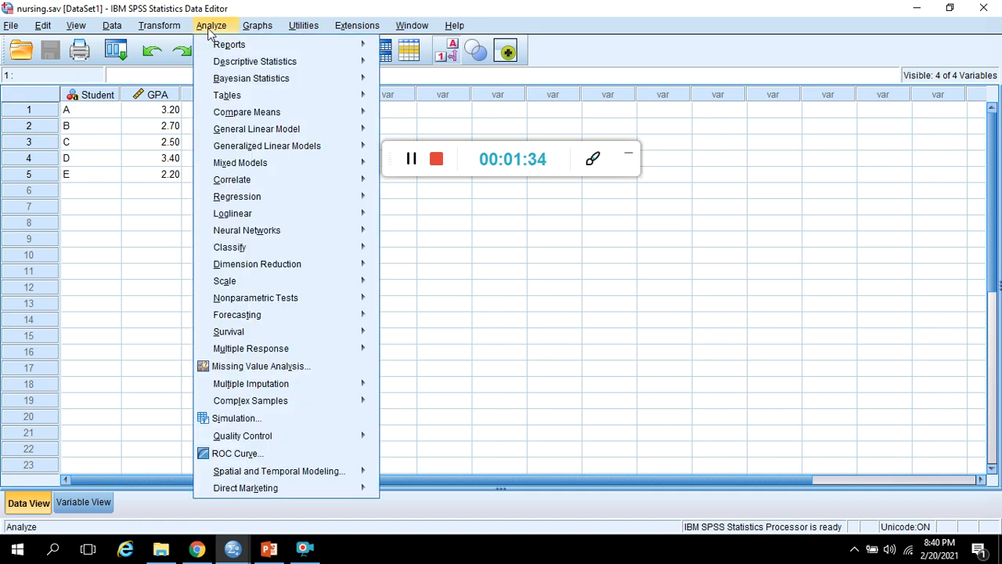
mouse_move(278, 197)
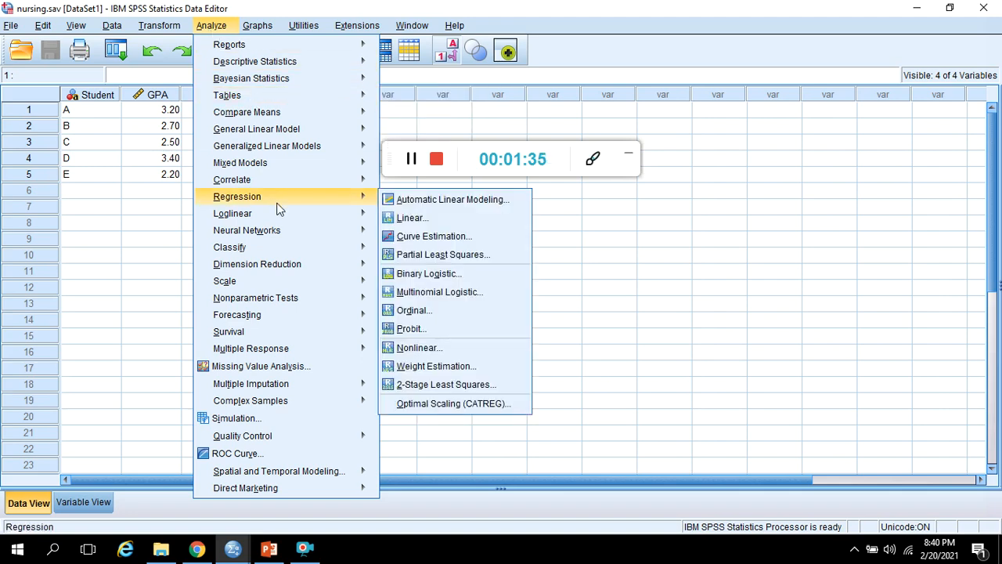
click(411, 218)
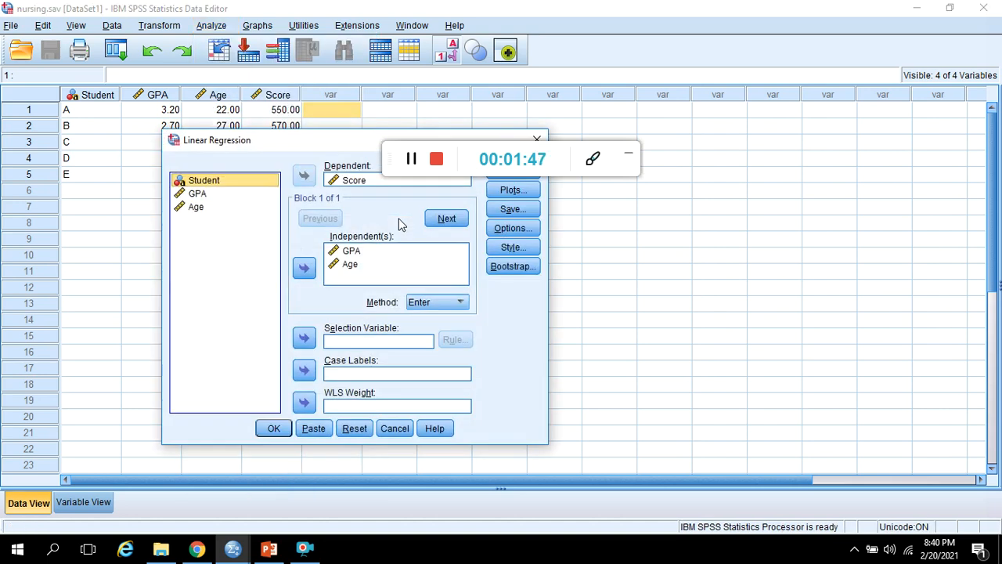
click(354, 180)
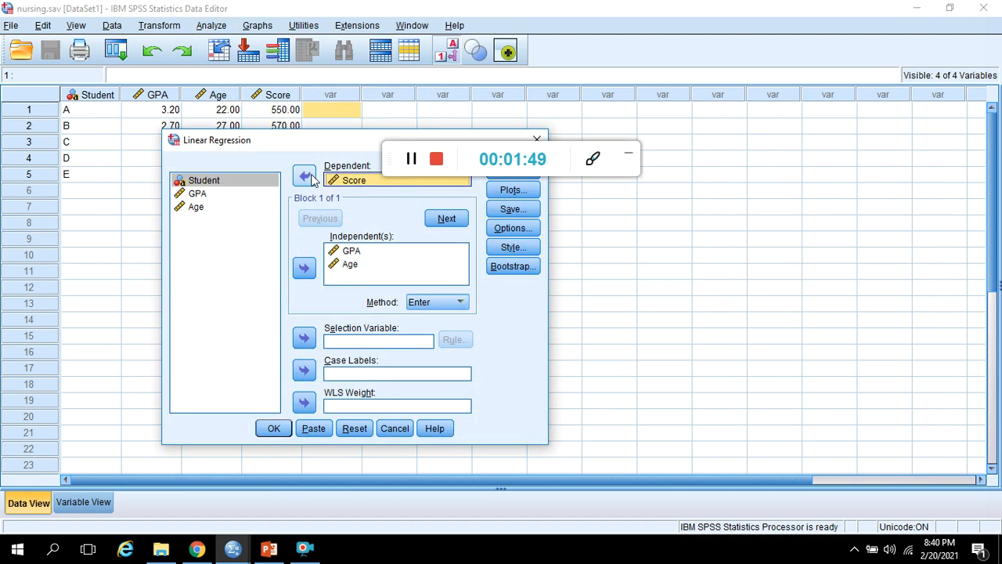
double_click(354, 181)
click(353, 251)
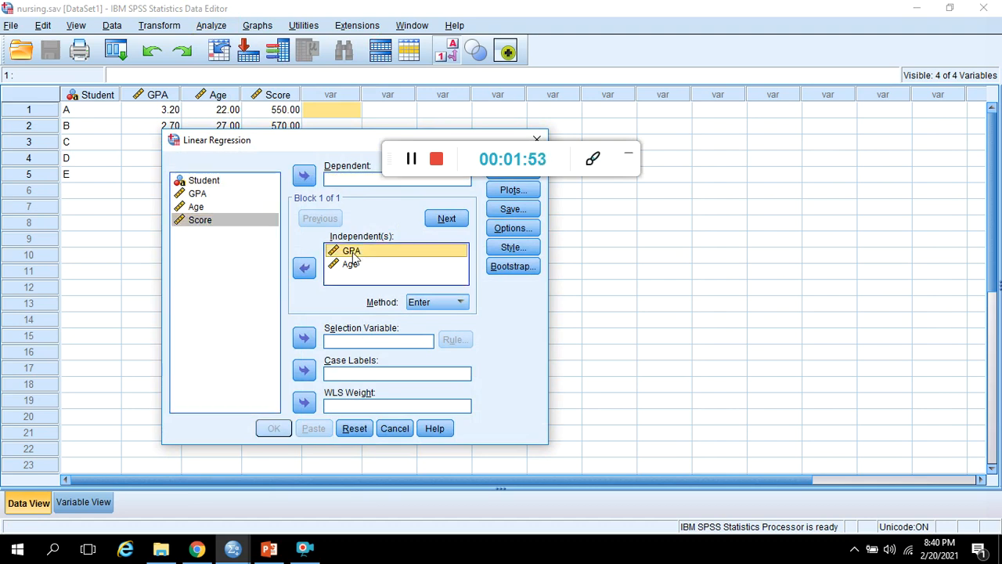
shift+click(350, 266)
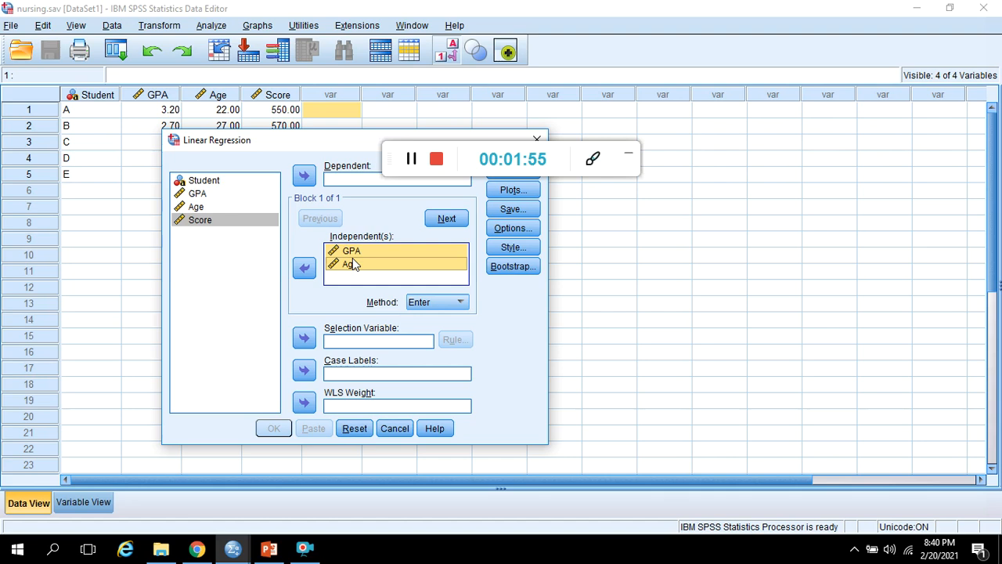
click(305, 269)
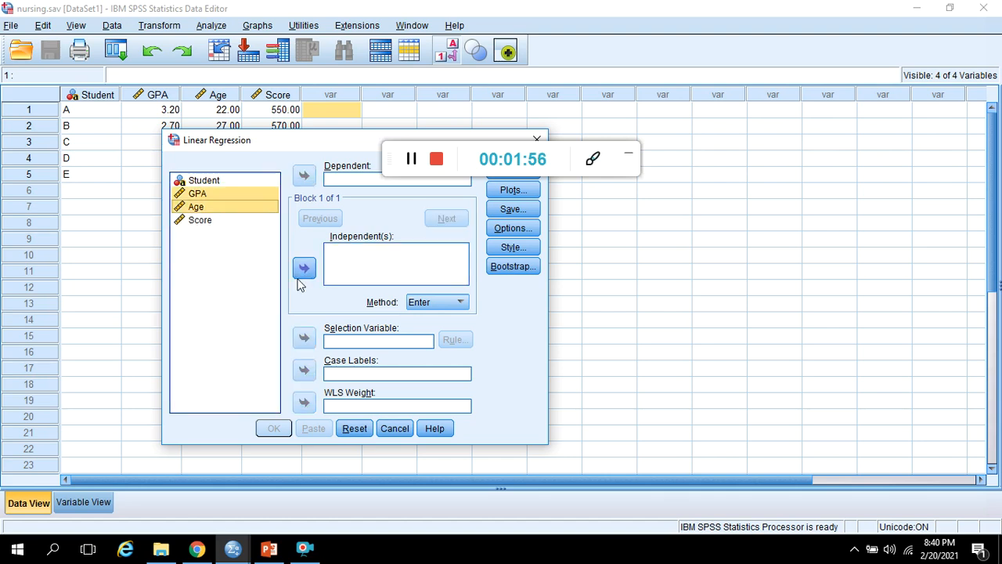
Assign Score as the dependent variable and GPA and Age as the independents, using the Enter method
click(200, 220)
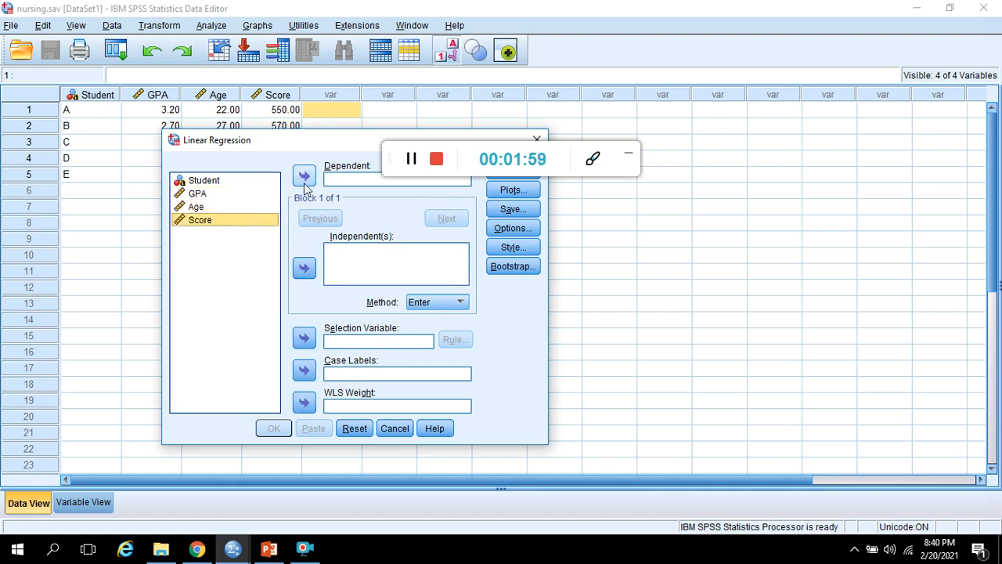
click(305, 183)
click(251, 196)
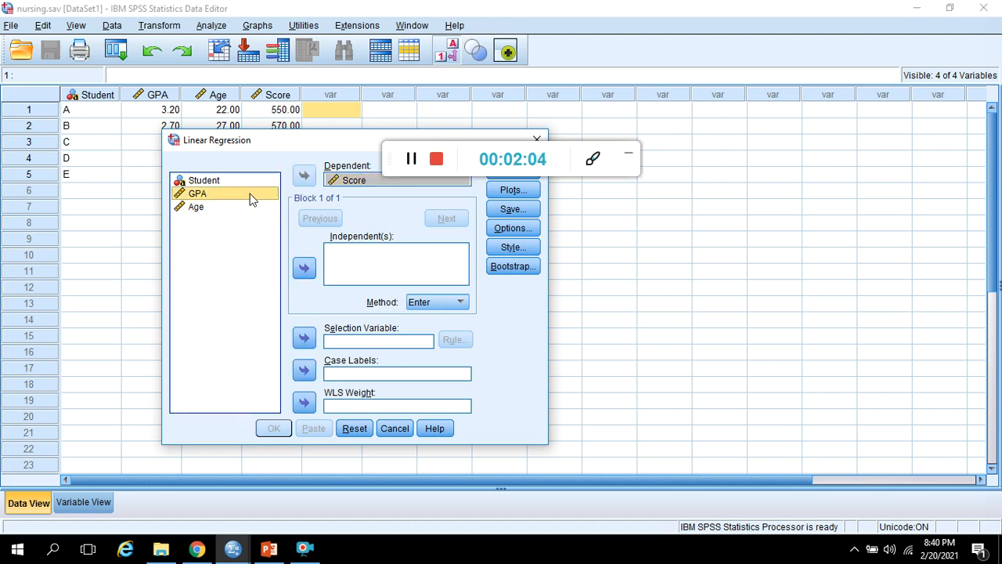
shift+click(245, 208)
click(305, 268)
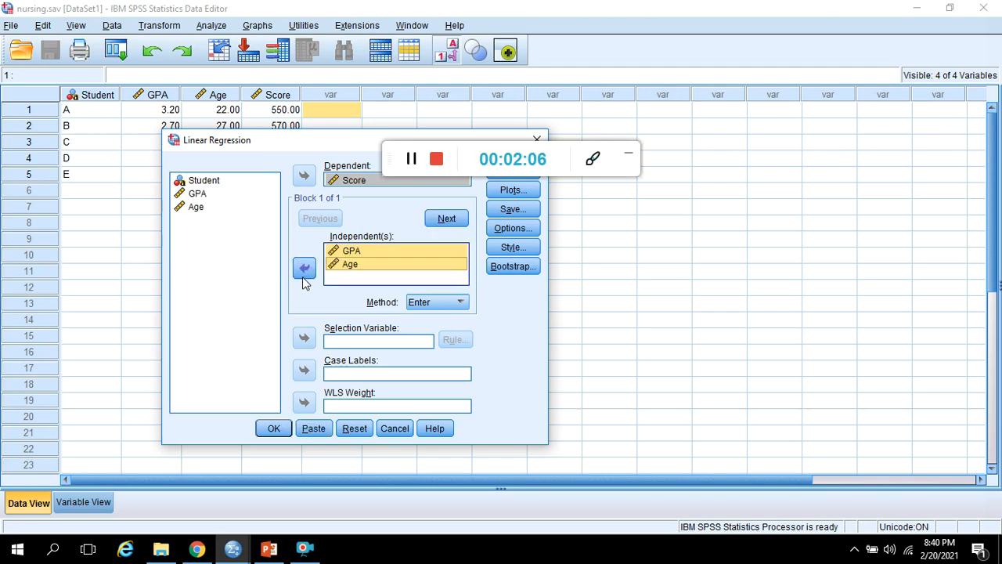
drag(306, 146, 211, 171)
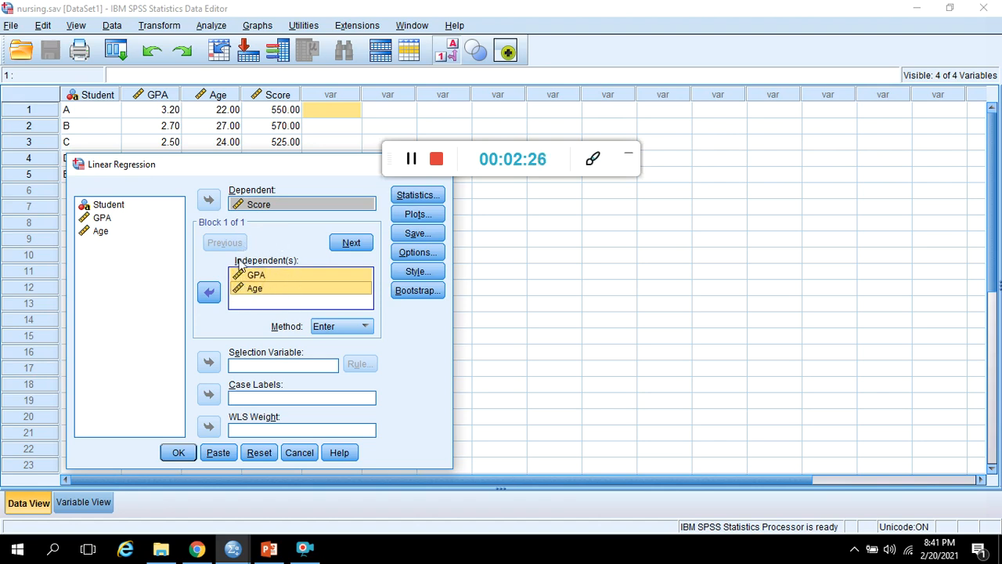
click(324, 331)
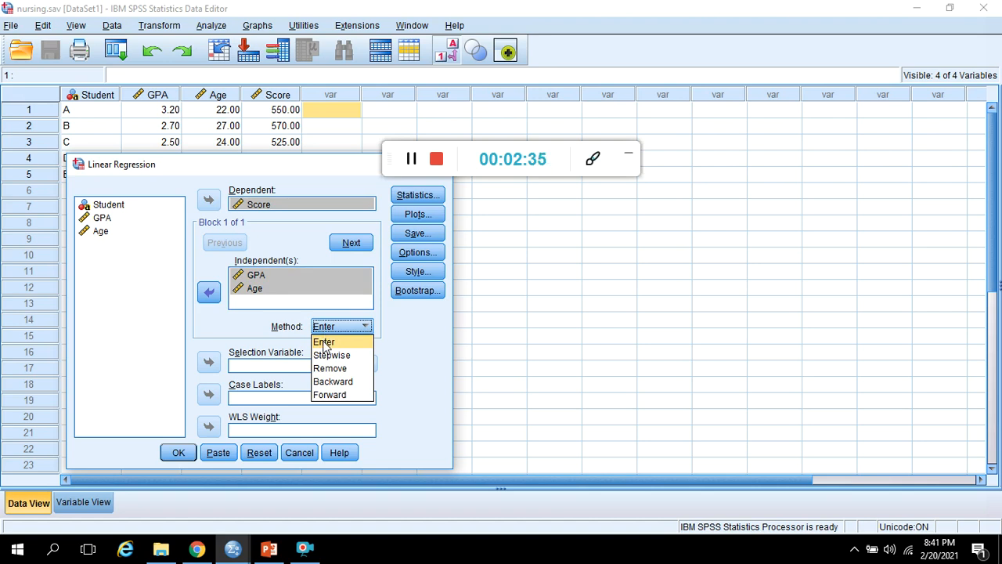
click(324, 343)
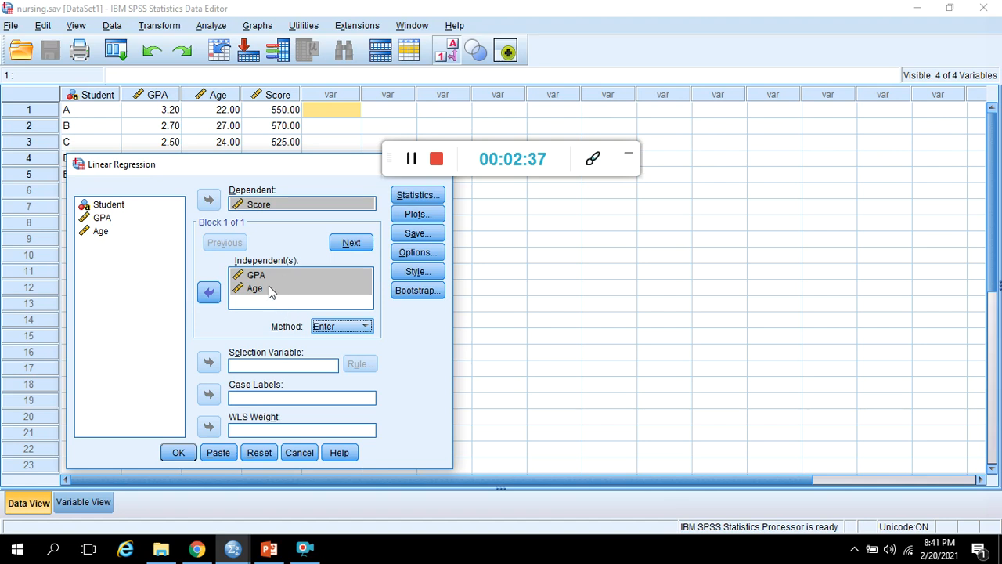
Include R squared change in the regression statistics and run the analysis
click(416, 197)
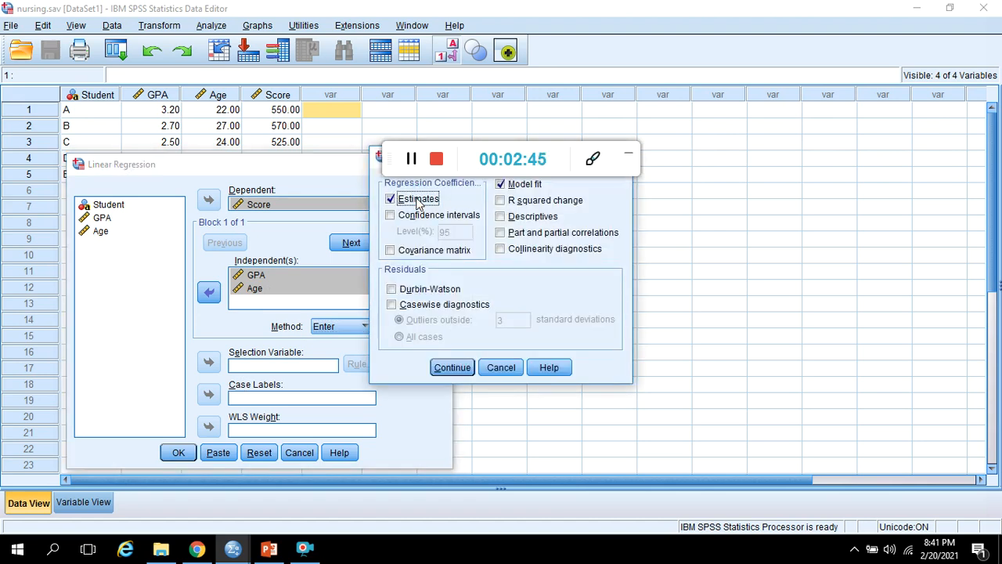
click(501, 201)
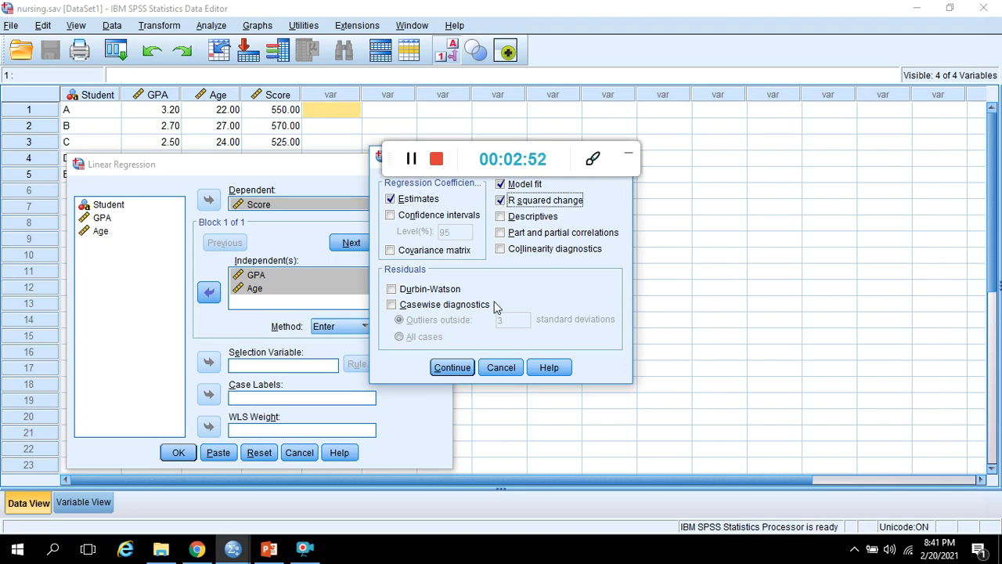
click(454, 368)
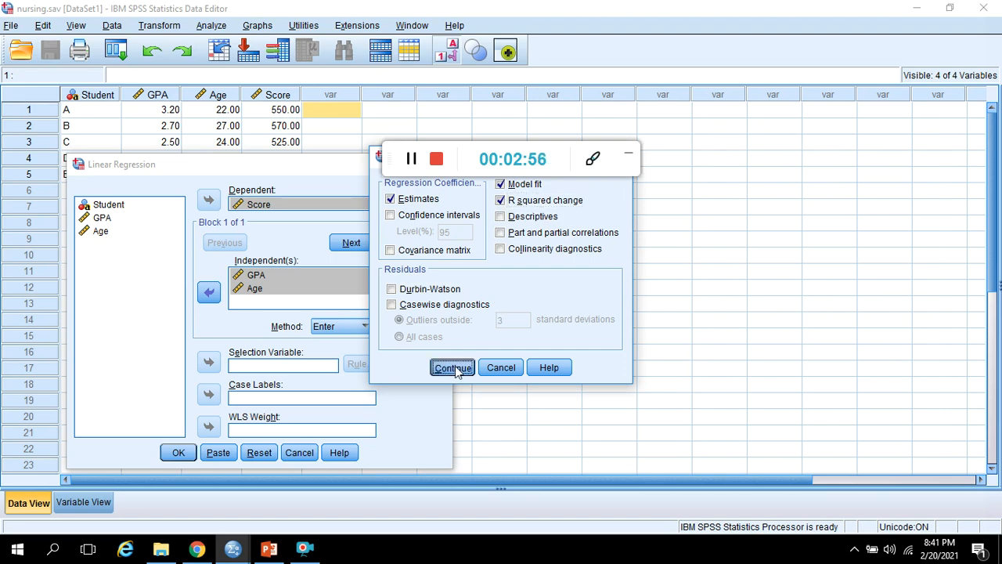
click(180, 455)
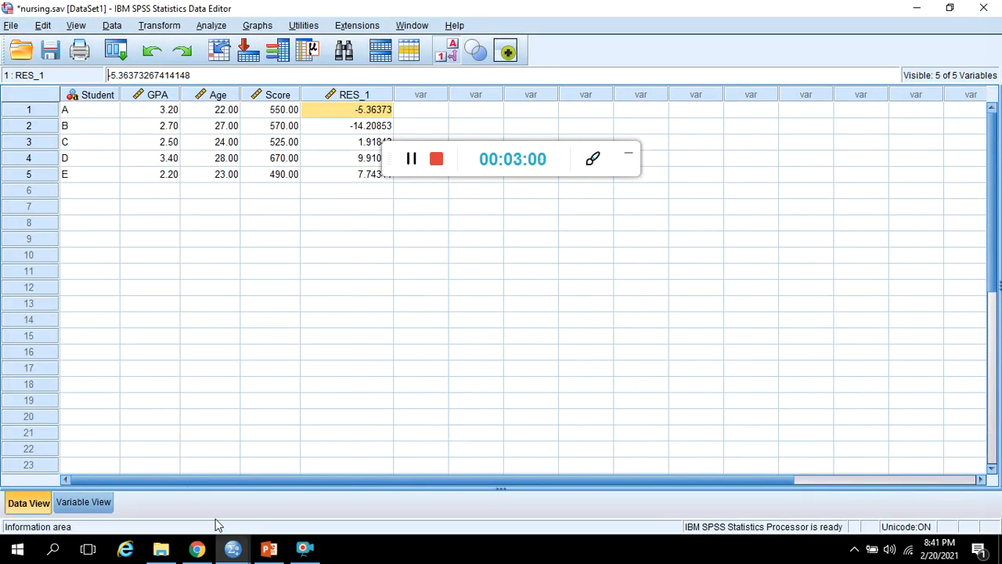
Bring up the regression output and review the Model Summary, ANOVA, Coefficients and Residuals Statistics tables
mouse_move(228, 554)
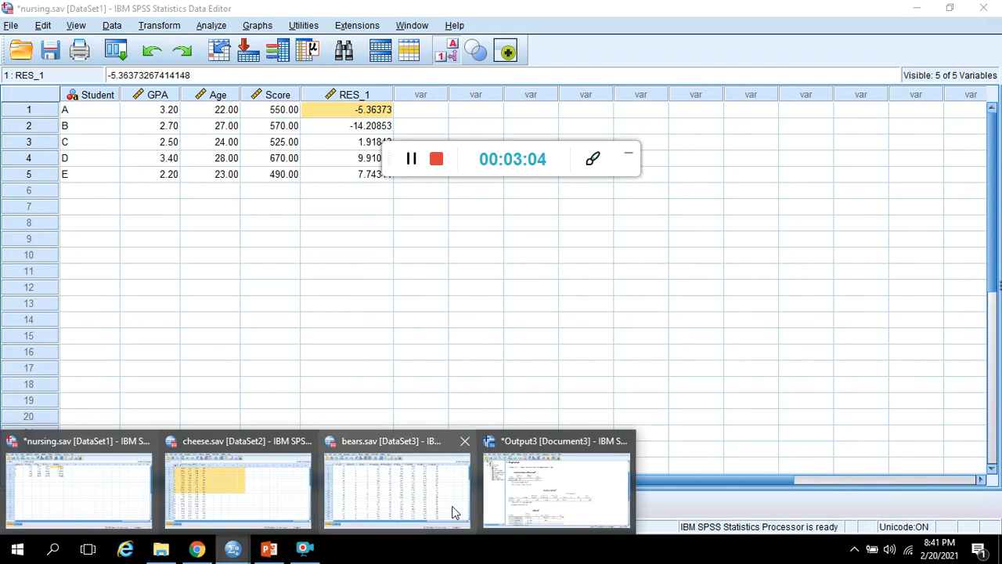
click(507, 501)
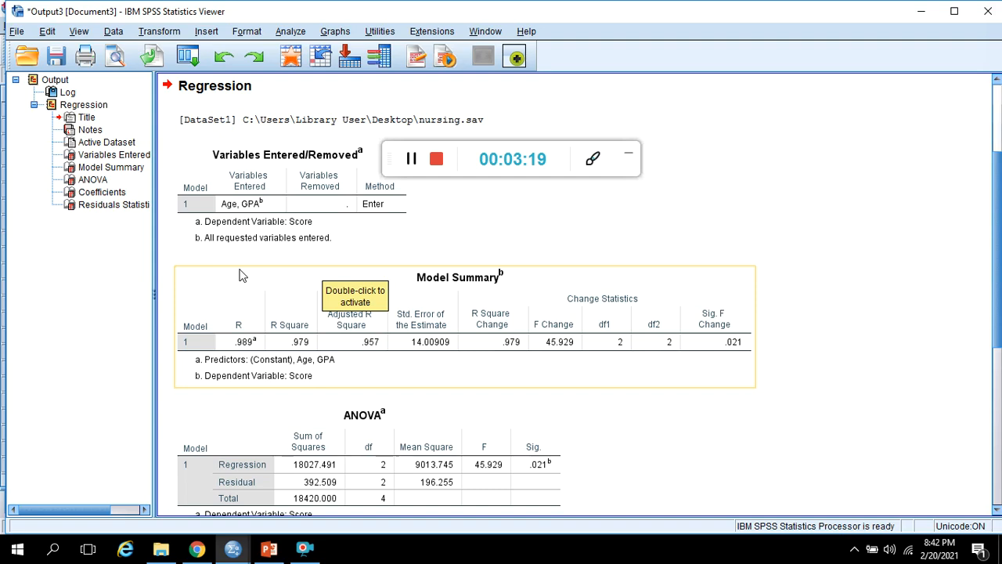
click(996, 462)
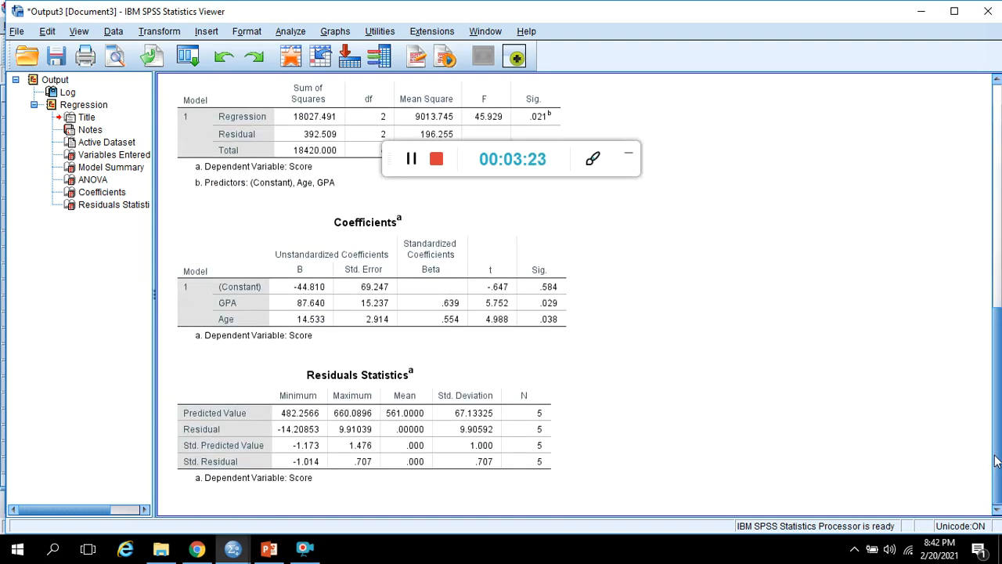
drag(996, 462, 996, 335)
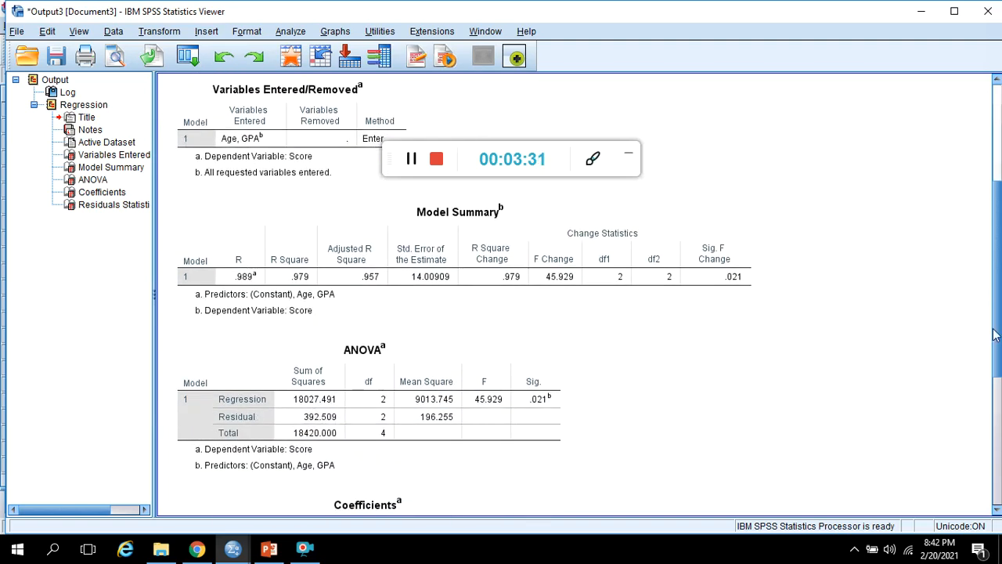
Close the output document without saving it and return to the nursing.sav dataset
click(989, 17)
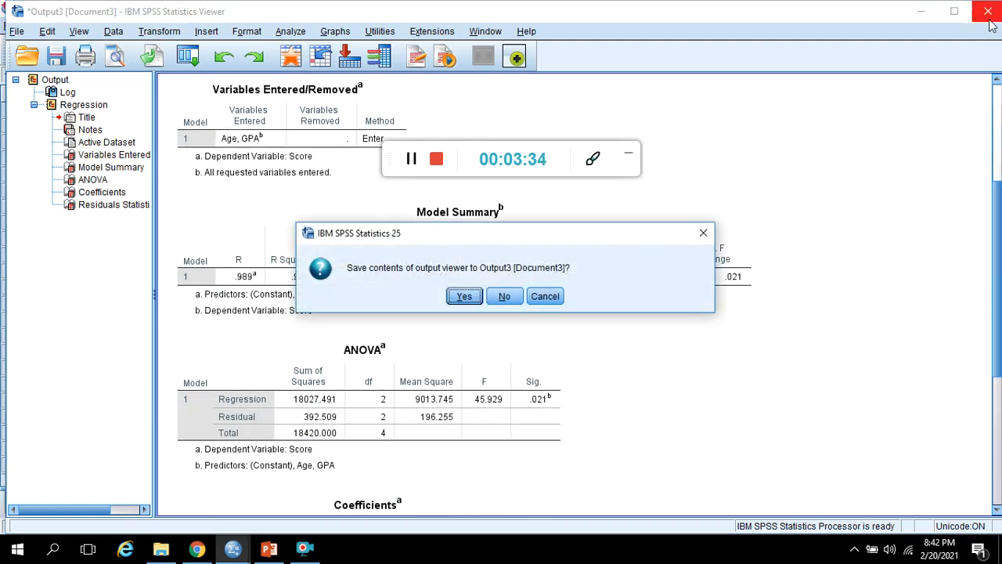
click(518, 298)
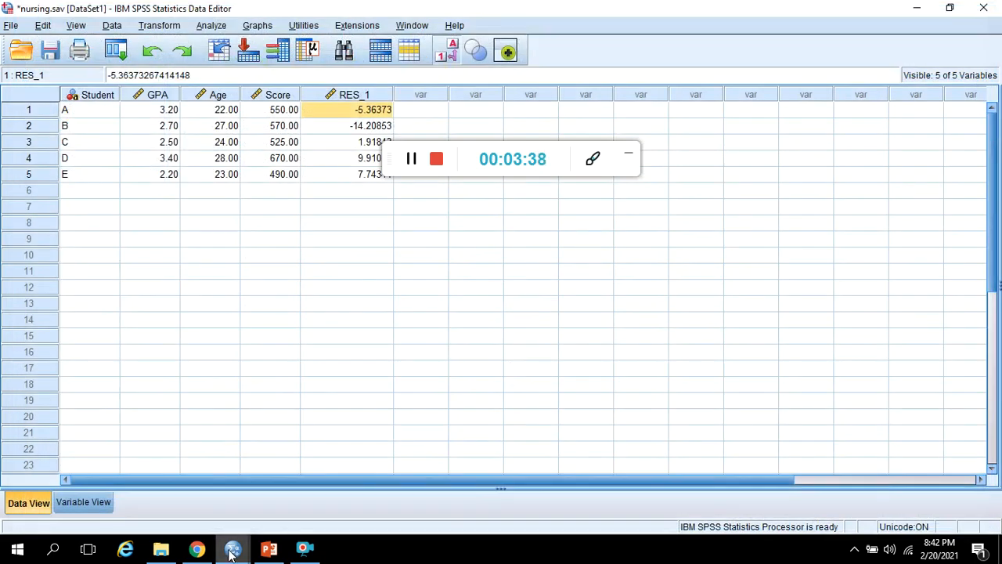
click(232, 554)
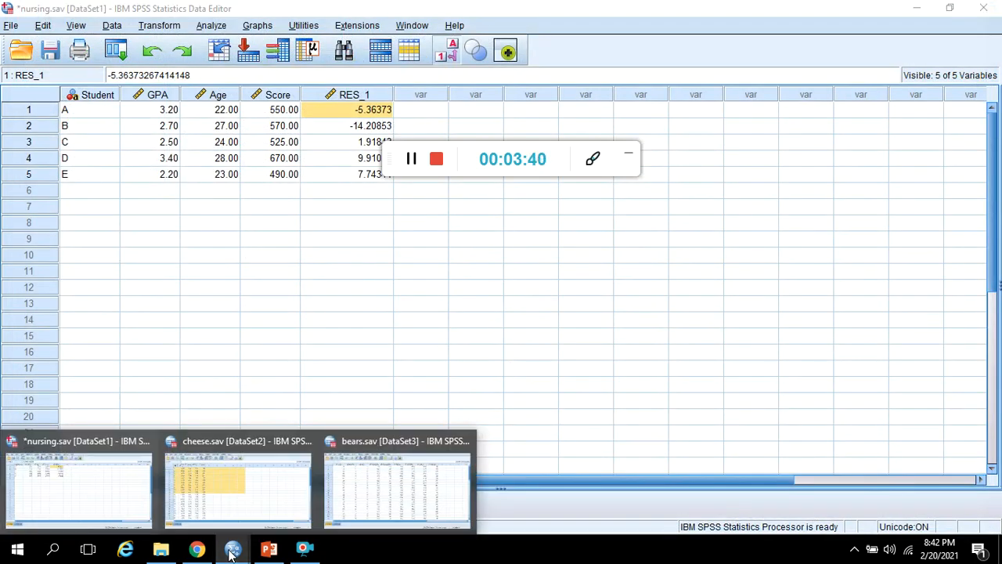
click(89, 479)
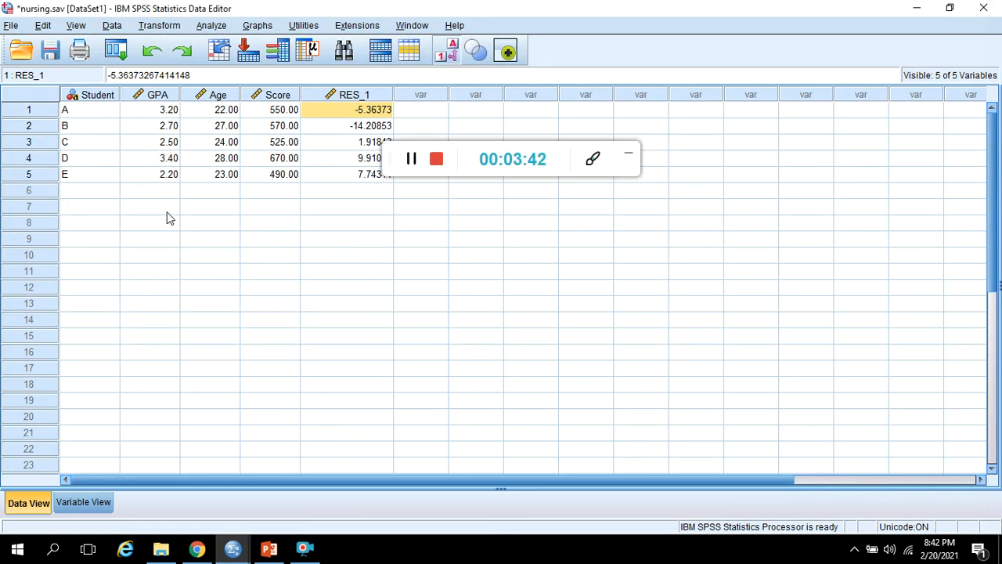
Rerun the linear regression of Score on GPA and Age with Model fit excluded from the statistics
click(211, 25)
mouse_move(249, 200)
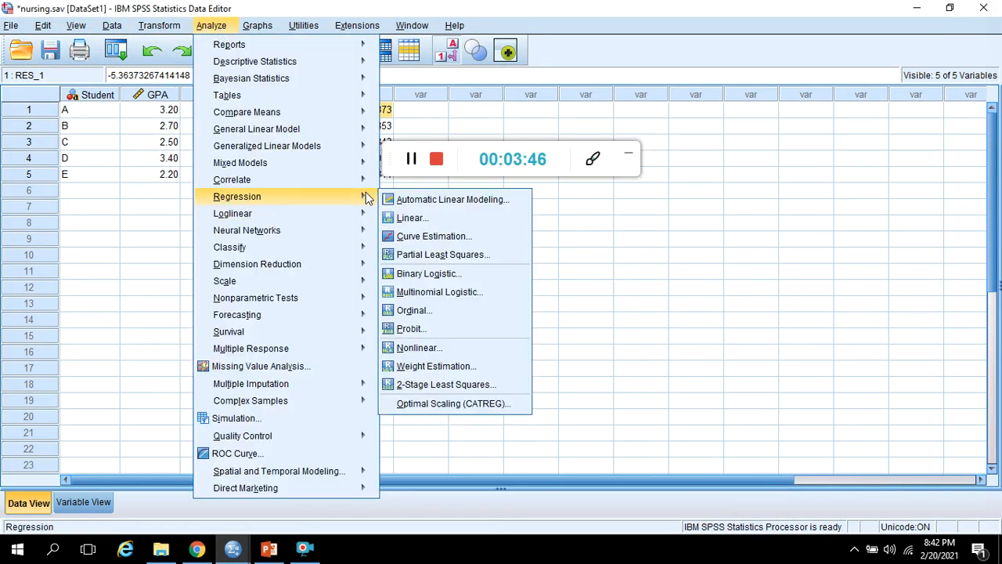
click(419, 224)
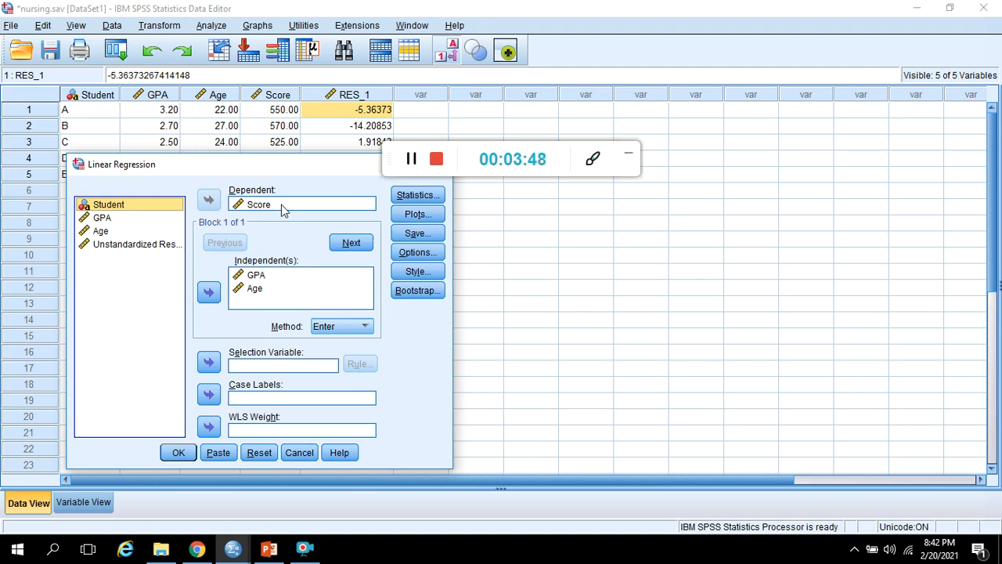
click(414, 197)
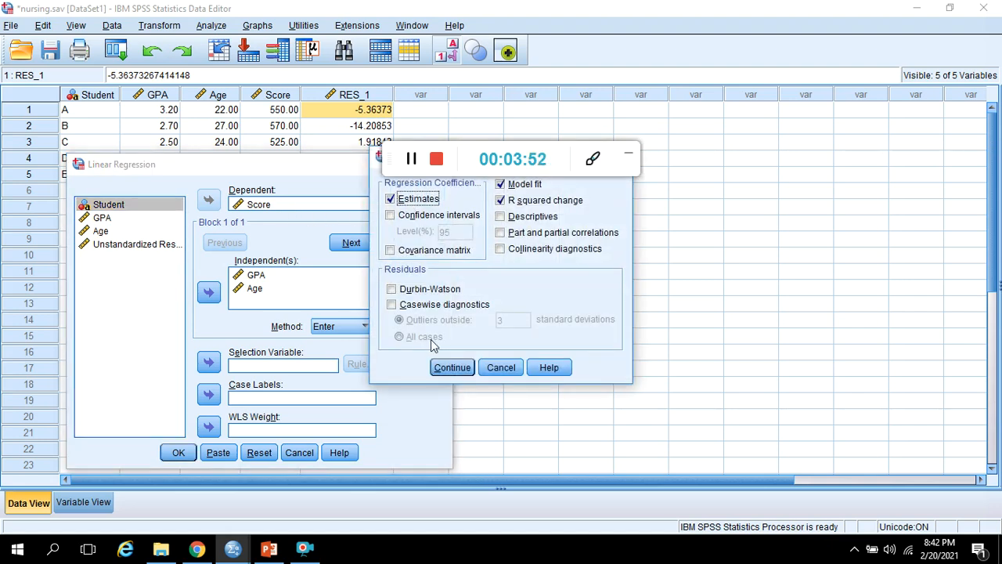
click(501, 185)
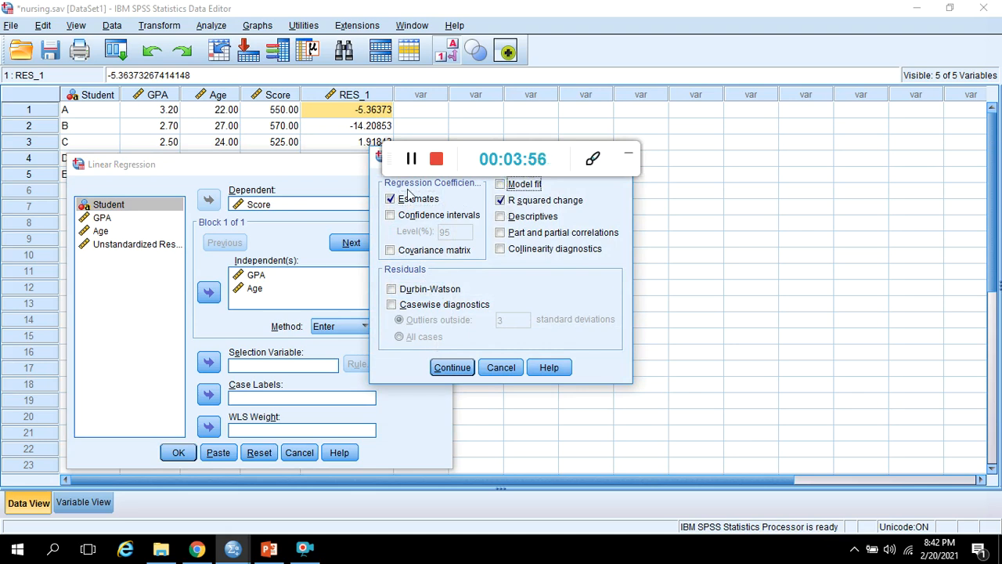
click(468, 367)
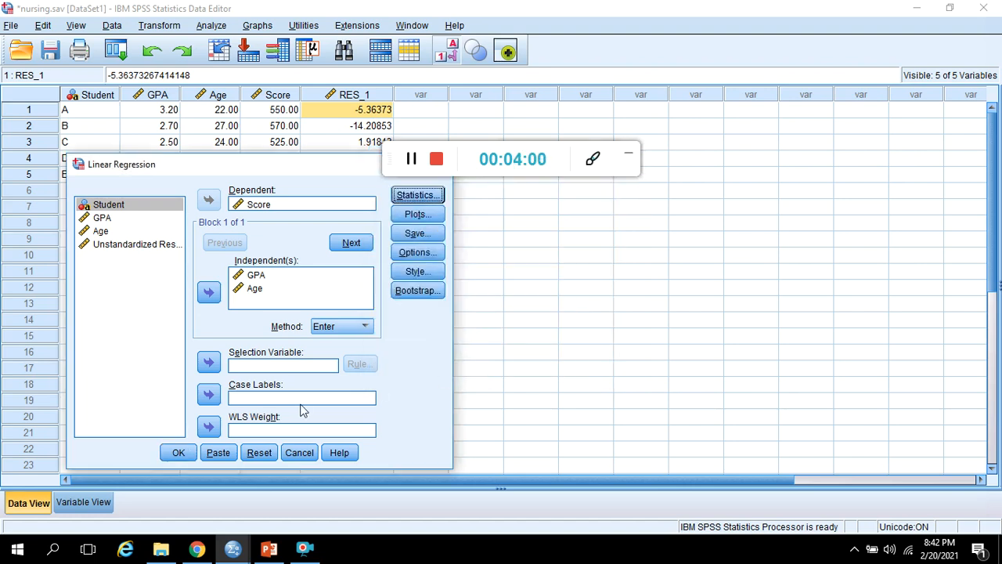
click(186, 455)
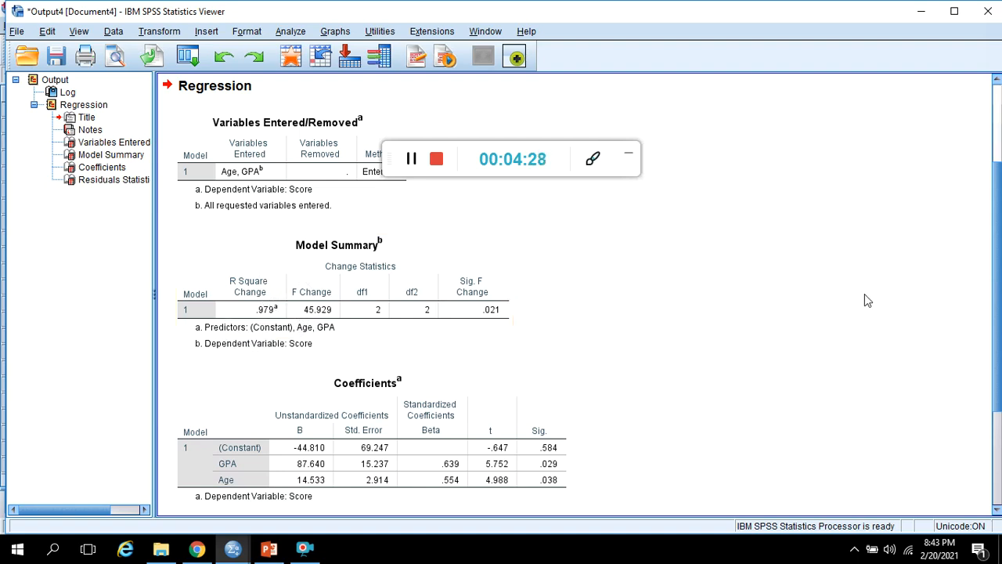
Compare the output coefficients with the regression equation on slide 5 in PowerPoint and view the best fit plane on slide 4
drag(998, 330, 999, 379)
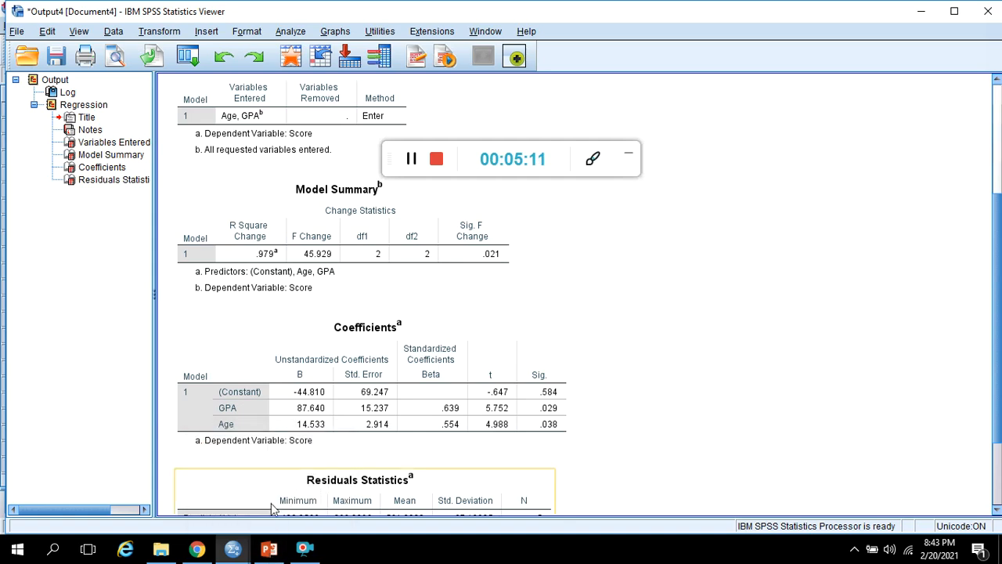
click(271, 551)
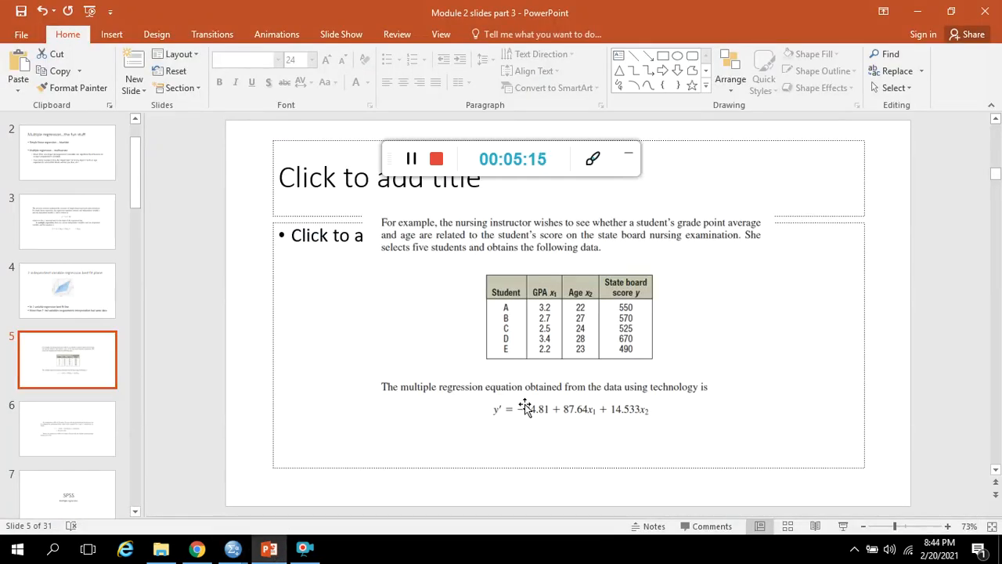
click(62, 290)
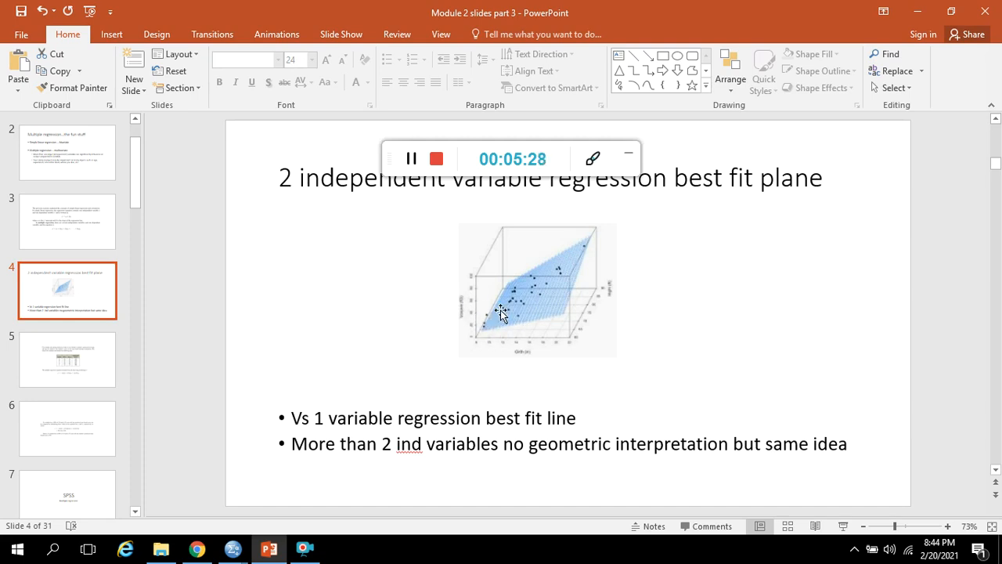
click(44, 381)
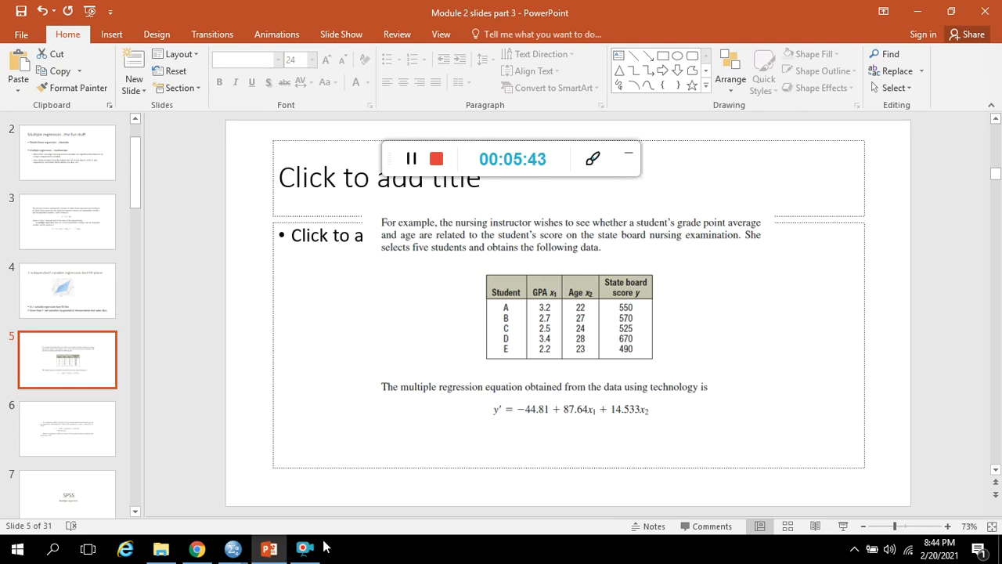
Switch to the SPSS regression output and examine the unstandardized B coefficients for the constant, GPA and Age
click(234, 555)
click(501, 481)
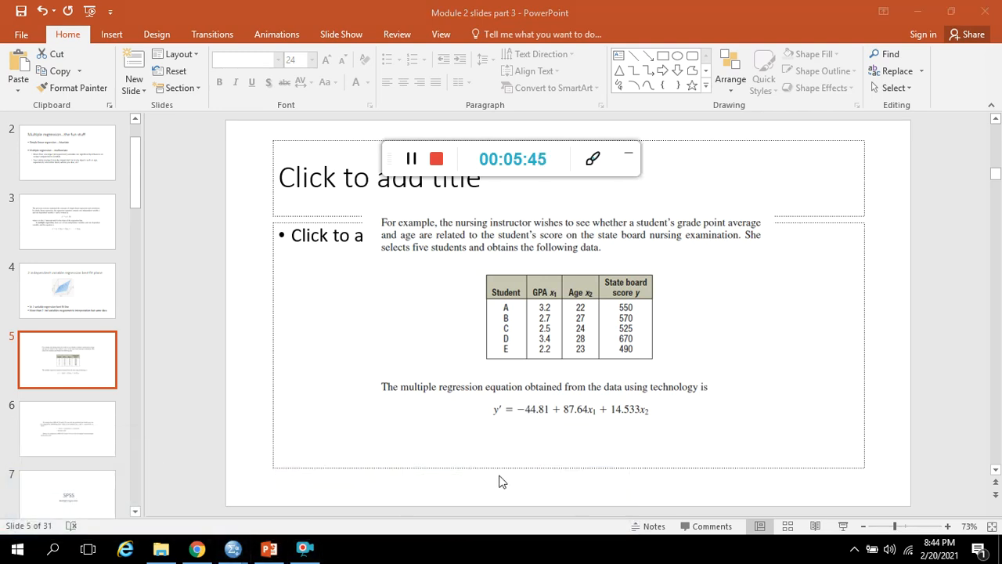
click(226, 552)
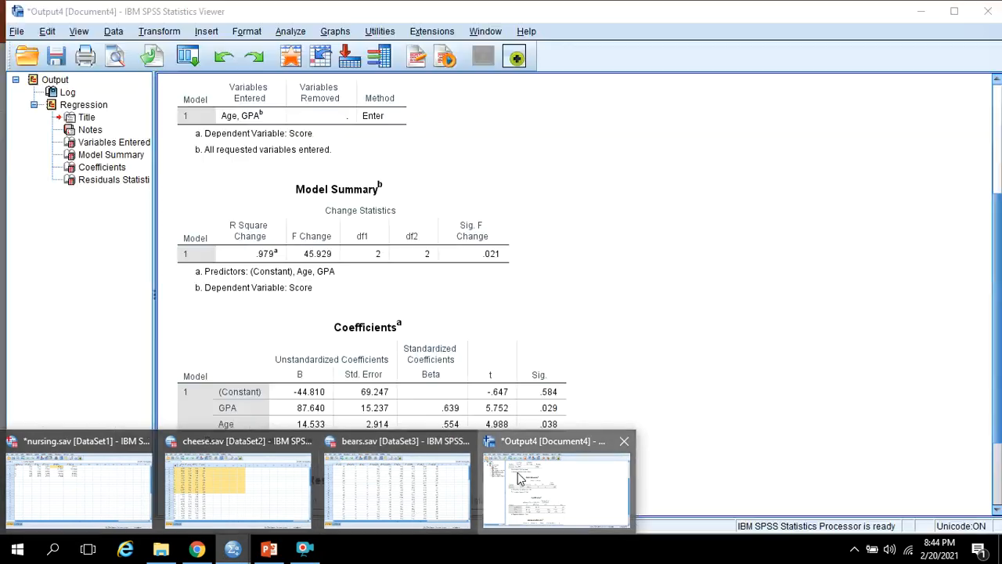
click(519, 479)
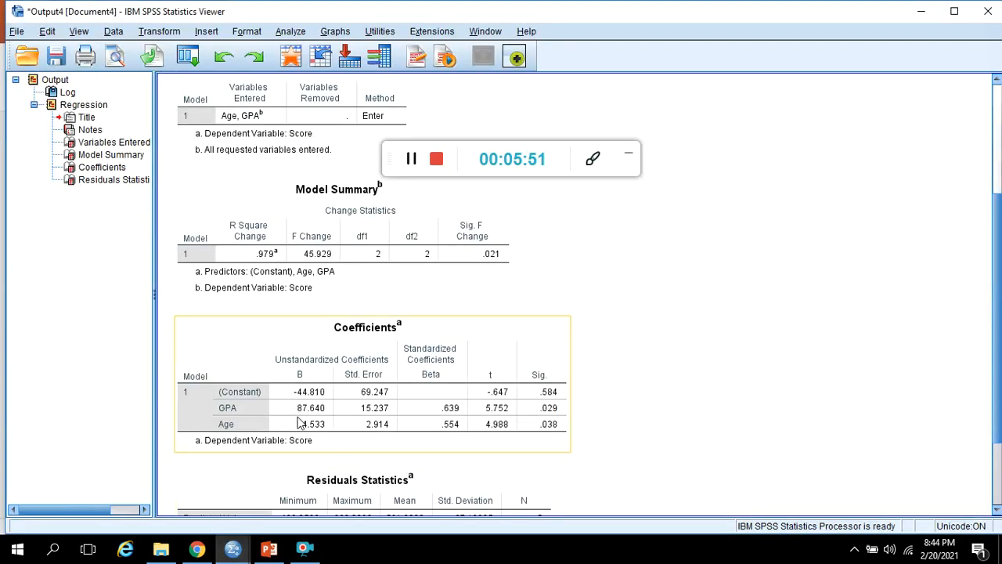
Check the regression equation on slide 5 in PowerPoint against the Coefficients table, ending back in the SPSS output
click(270, 548)
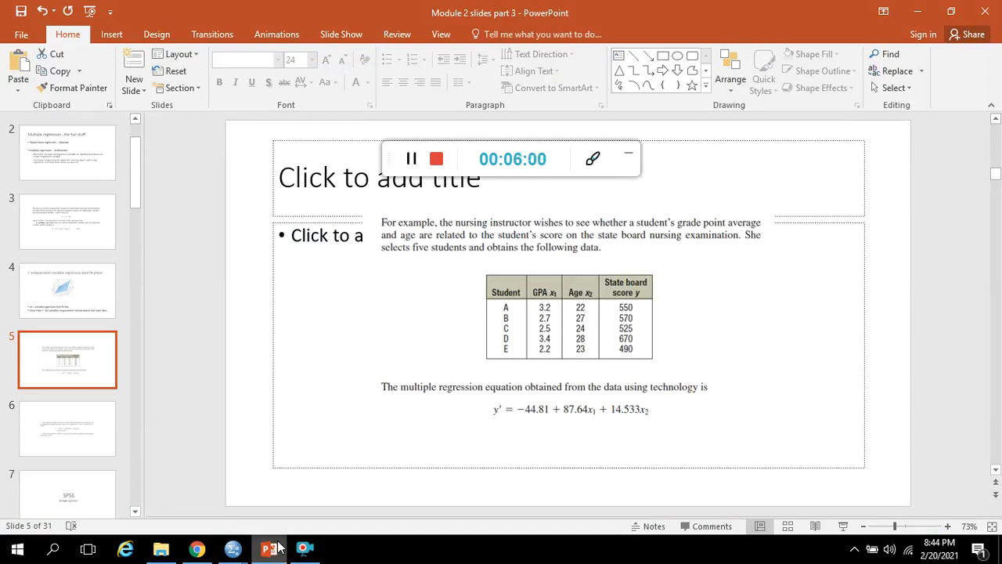
click(238, 548)
click(235, 546)
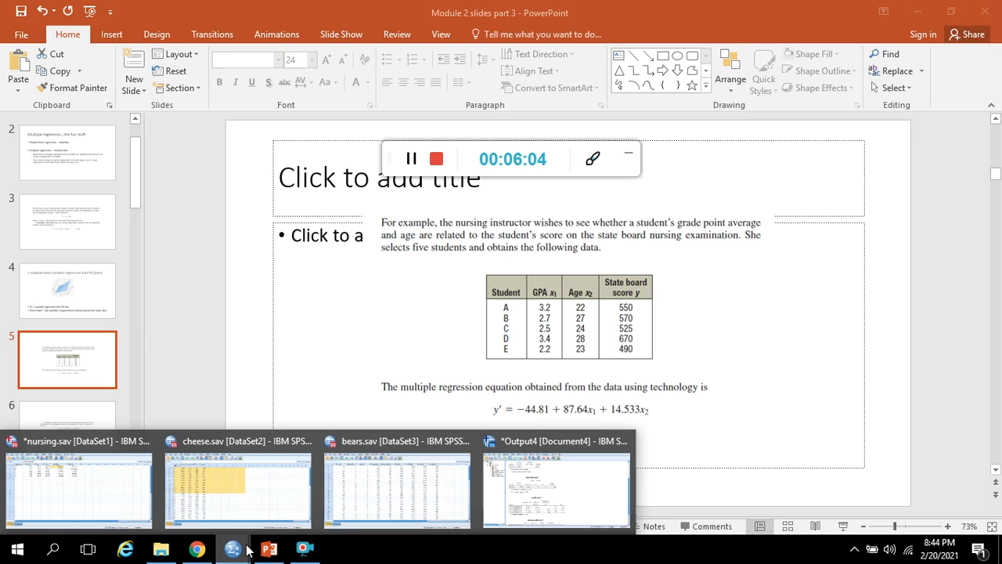
click(505, 509)
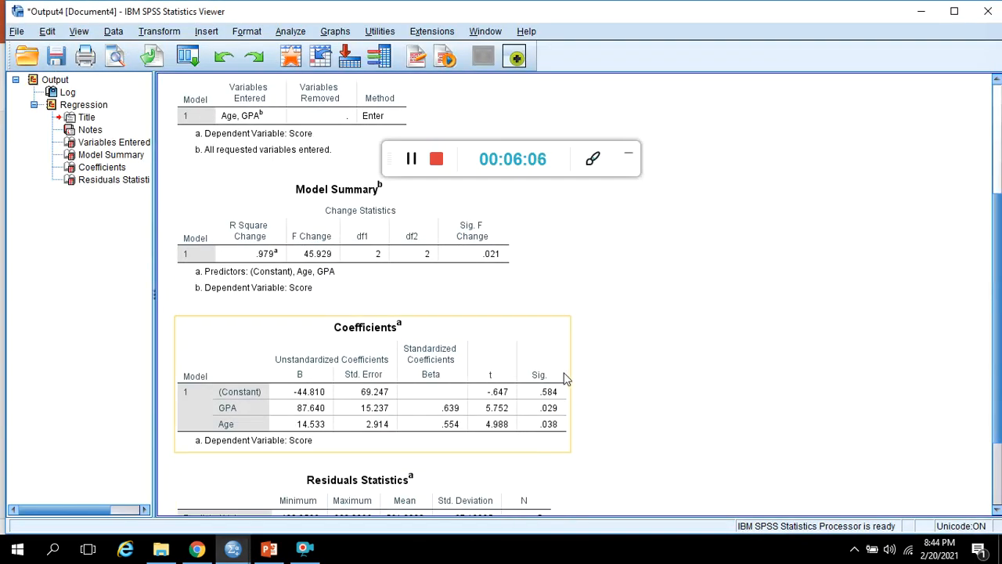